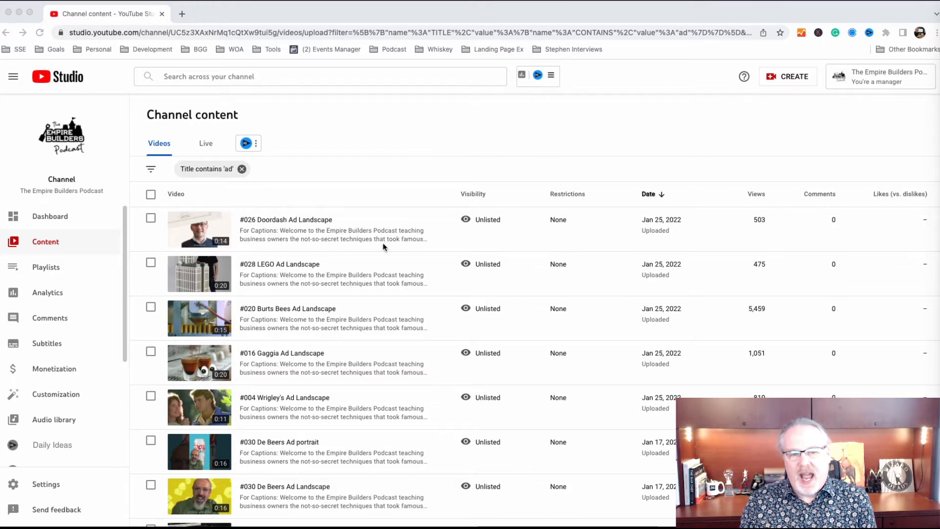
Upload the #017 Coca Cola Ad (Landscape) video file to the channel.
{"action": "left_click", "coordinate": [784, 77]}
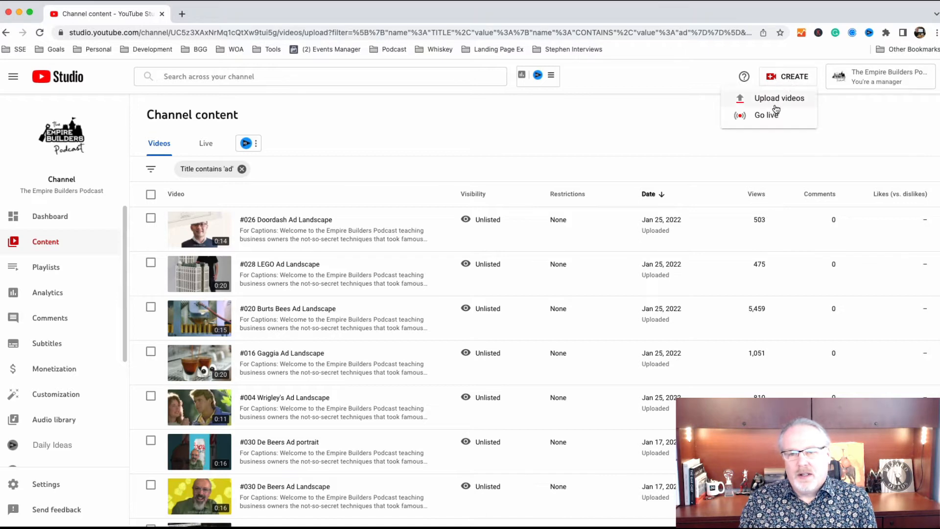
{"action": "left_click", "coordinate": [784, 99]}
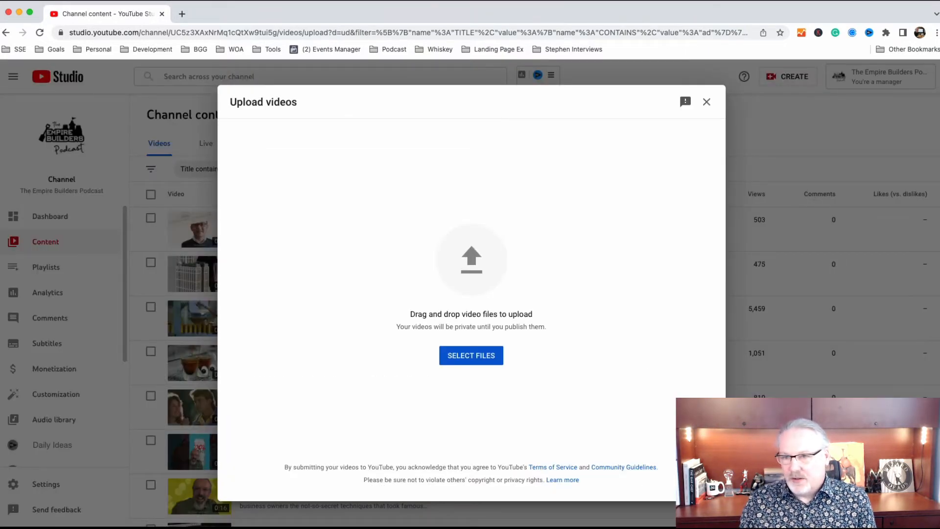
{"action": "left_click_drag", "start_coordinate": [877, 118], "coordinate": [495, 260]}
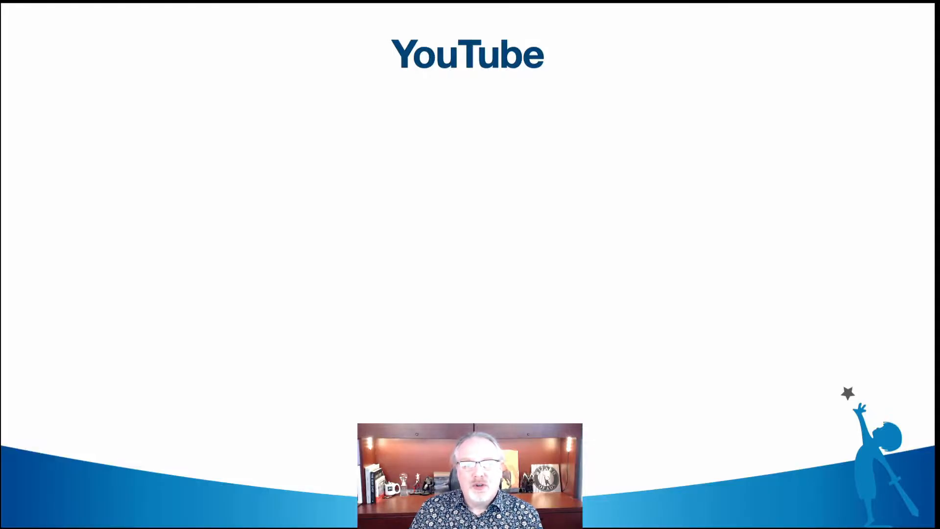
{"action": "key", "text": "Right"}
{"action": "key", "text": "Right"}
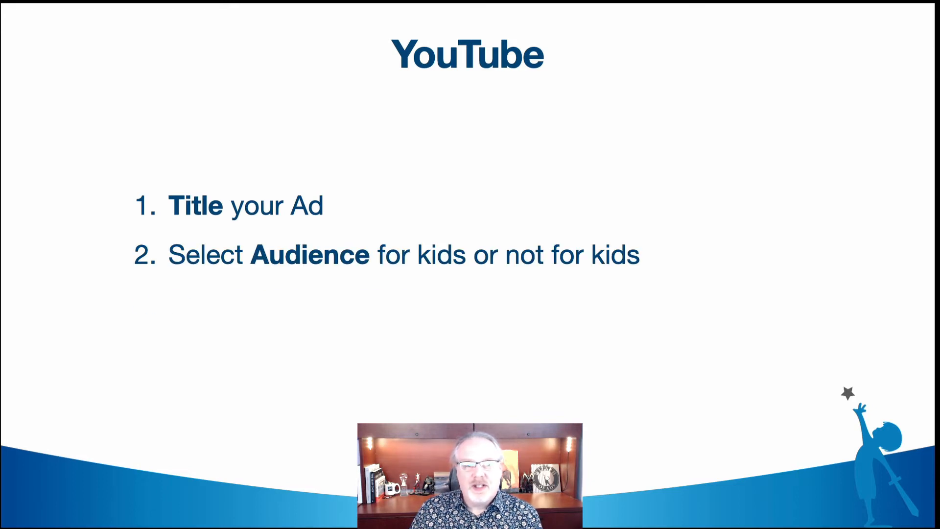
{"action": "key", "text": "Right"}
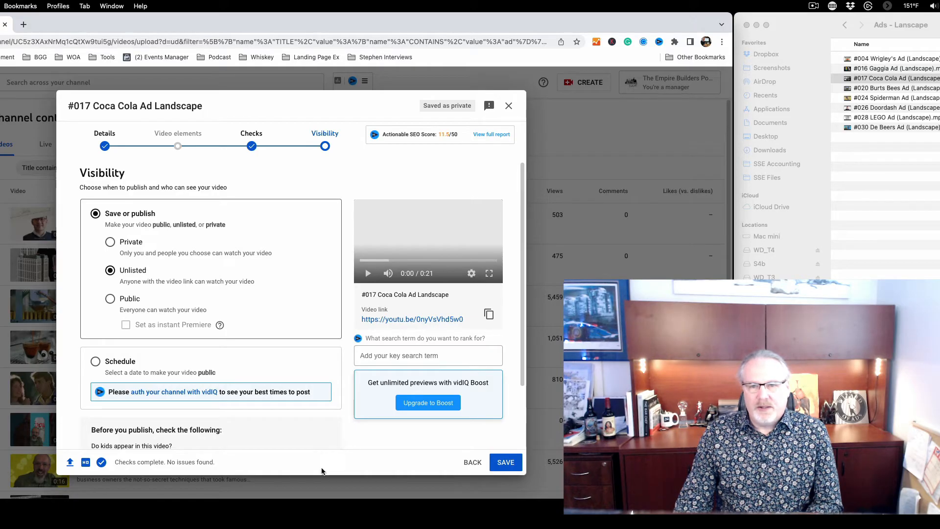
Save the #017 Coca Cola Ad Landscape video with unlisted visibility and copy its video link.
{"action": "left_click", "coordinate": [505, 462]}
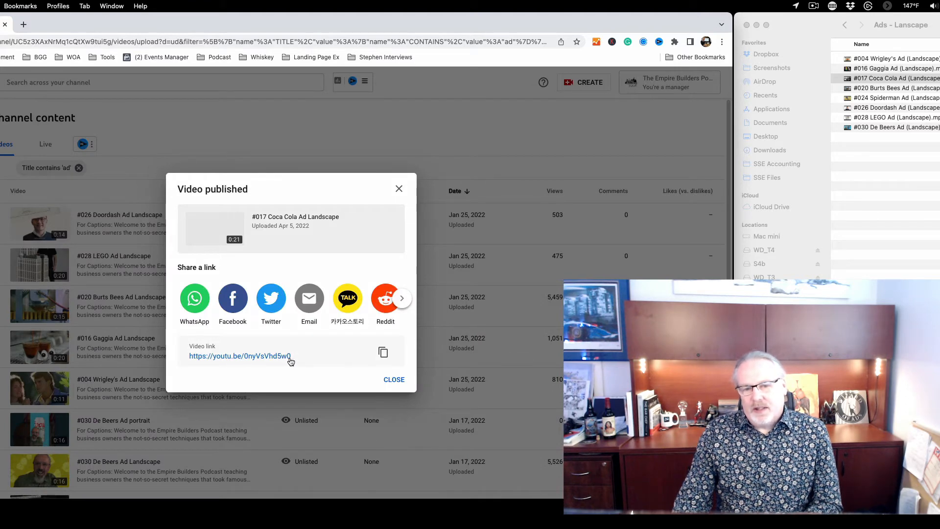
{"action": "left_click", "coordinate": [383, 353]}
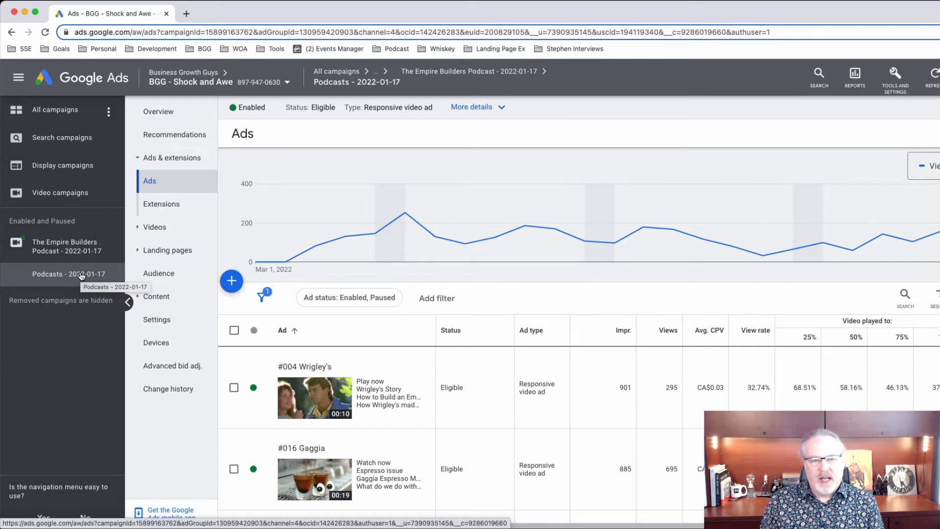
Switch to Google Ads and start a new video ad in the Podcasts - 2022-01-17 ad group, using the copied link to the #017 Coca Cola video.
{"action": "left_click", "coordinate": [232, 282]}
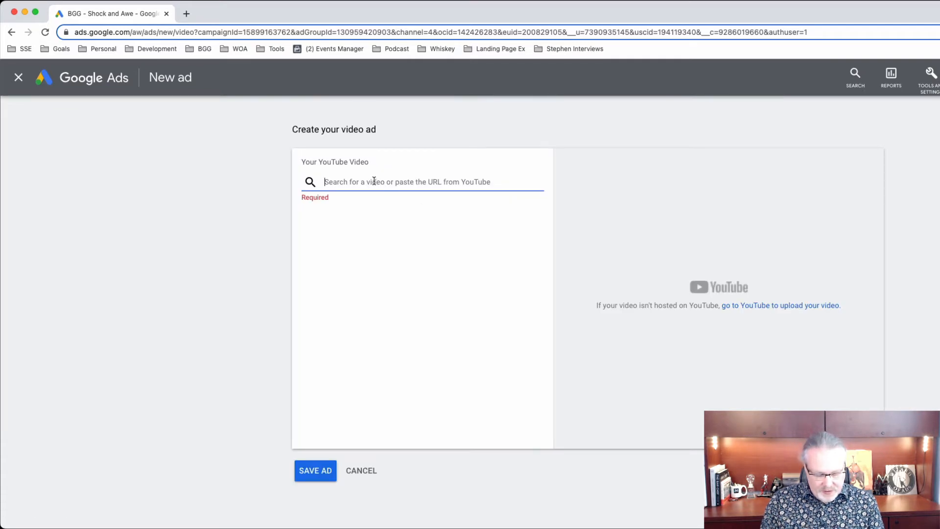
{"action": "key", "text": "super+v"}
{"action": "left_click", "coordinate": [397, 195]}
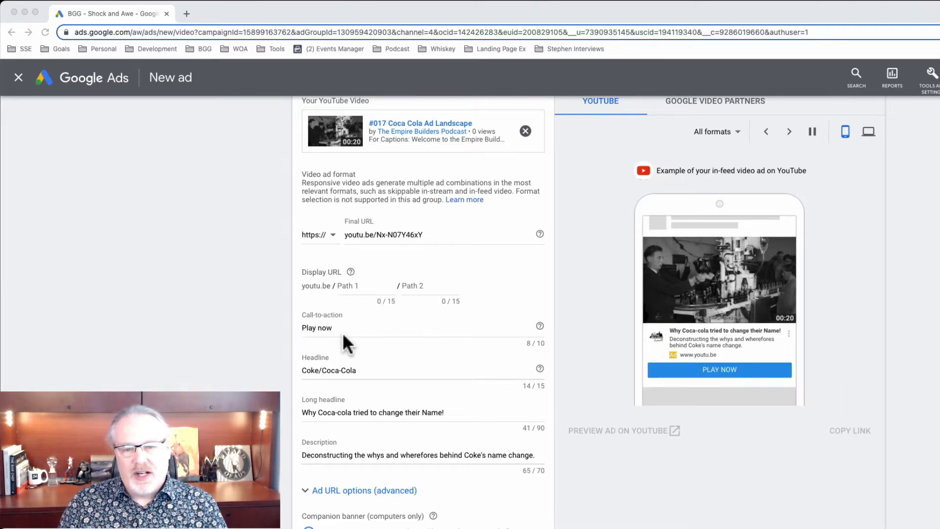
Change the ad's call-to-action to the suggested option "Watch now".
{"action": "left_click", "coordinate": [356, 328]}
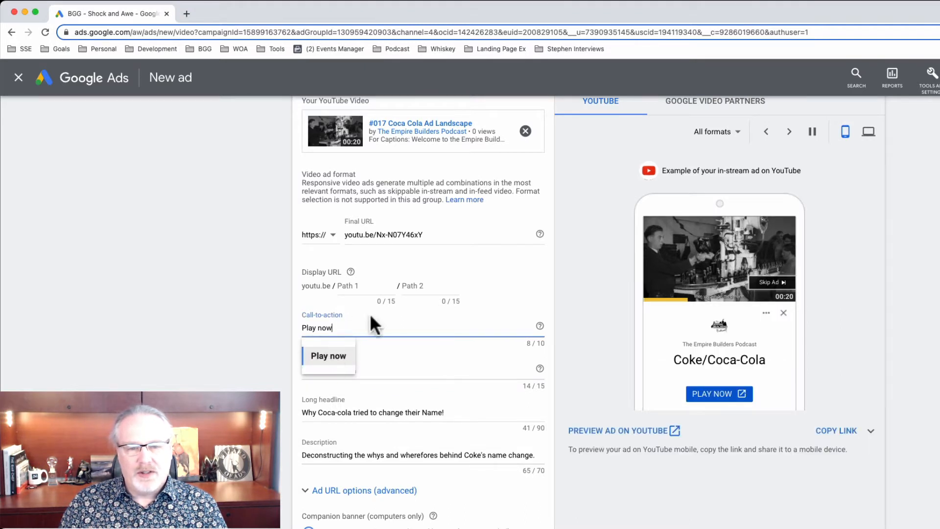
{"action": "left_click", "coordinate": [174, 297]}
{"action": "left_click", "coordinate": [331, 327]}
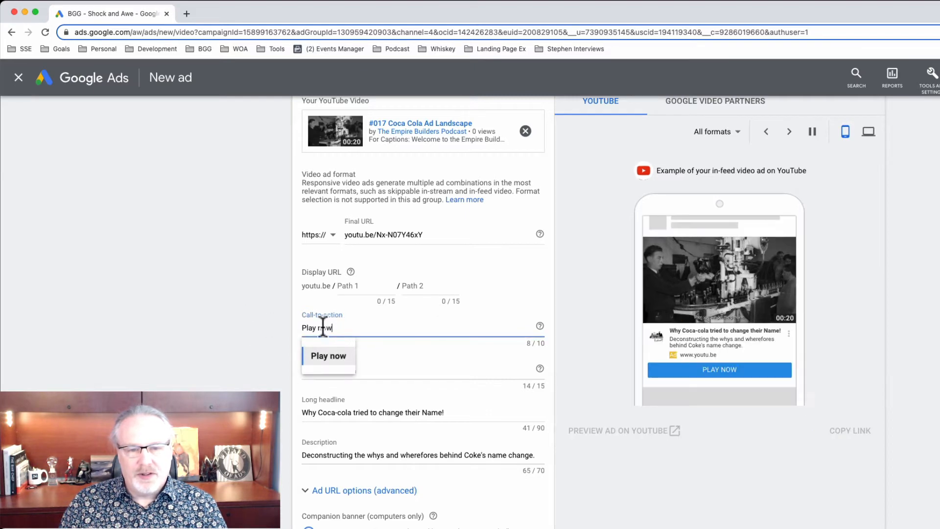
{"action": "left_click_drag", "start_coordinate": [327, 328], "coordinate": [239, 320]}
{"action": "key", "text": "BackSpace"}
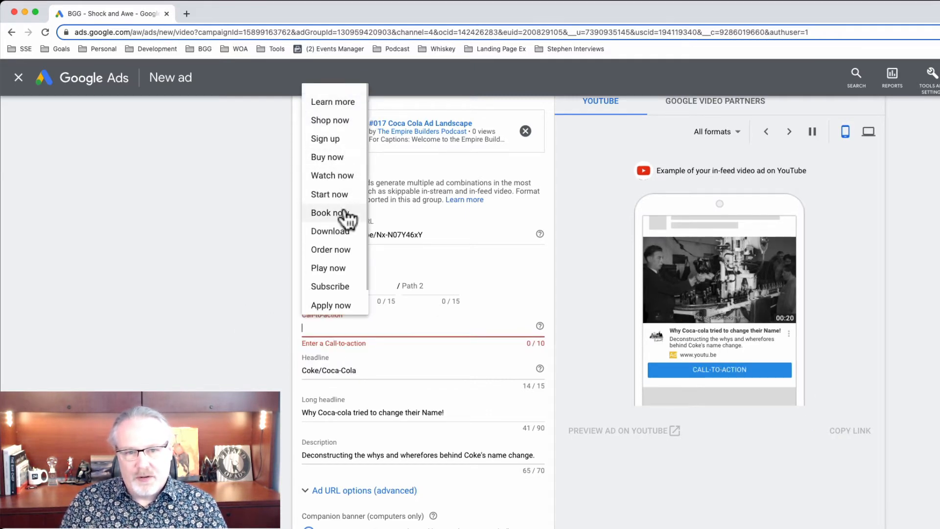
{"action": "left_click", "coordinate": [340, 175]}
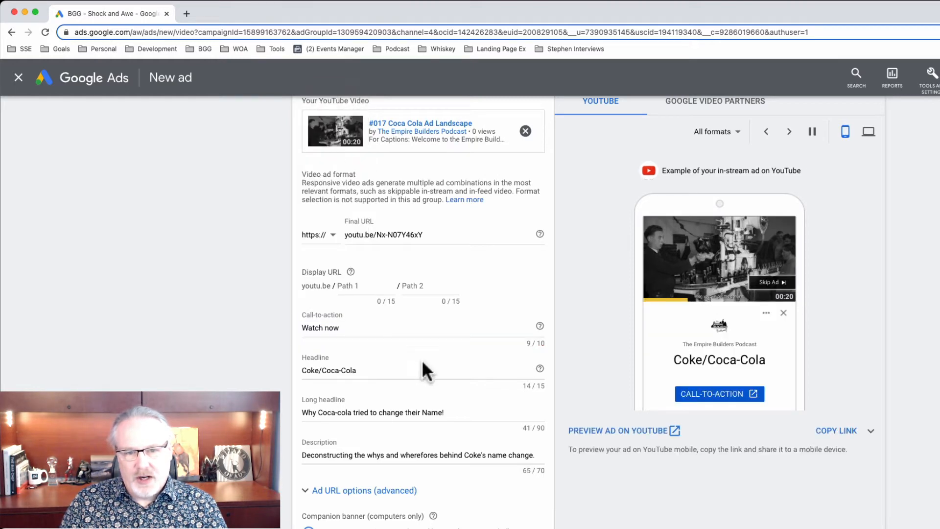
Clear the call-to-action and choose "Play now" instead.
{"action": "left_click", "coordinate": [347, 329]}
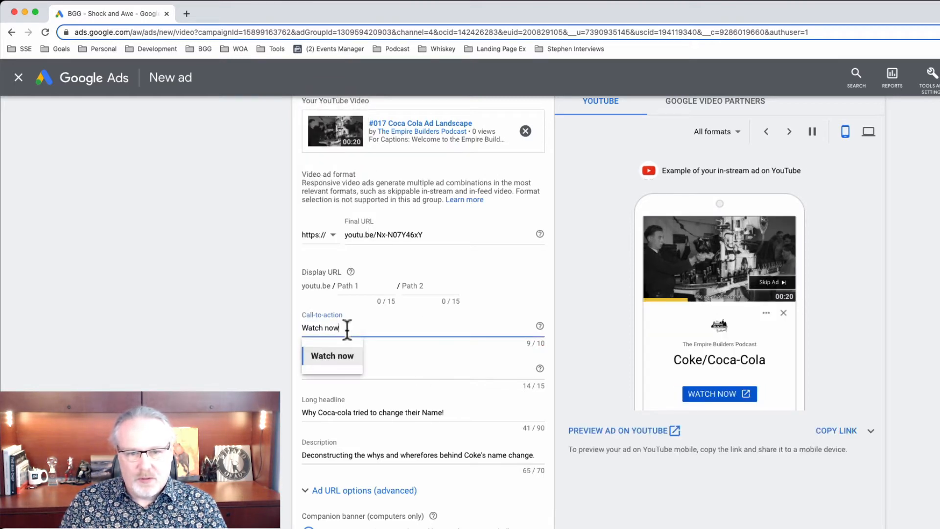
{"action": "key", "text": "BackSpace"}
{"action": "key", "text": "BackSpace"}
{"action": "key", "text": "BackSpace"}
{"action": "key", "text": "BackSpace"}
{"action": "key", "text": "BackSpace"}
{"action": "key", "text": "BackSpace"}
{"action": "key", "text": "BackSpace"}
{"action": "key", "text": "BackSpace"}
{"action": "key", "text": "BackSpace"}
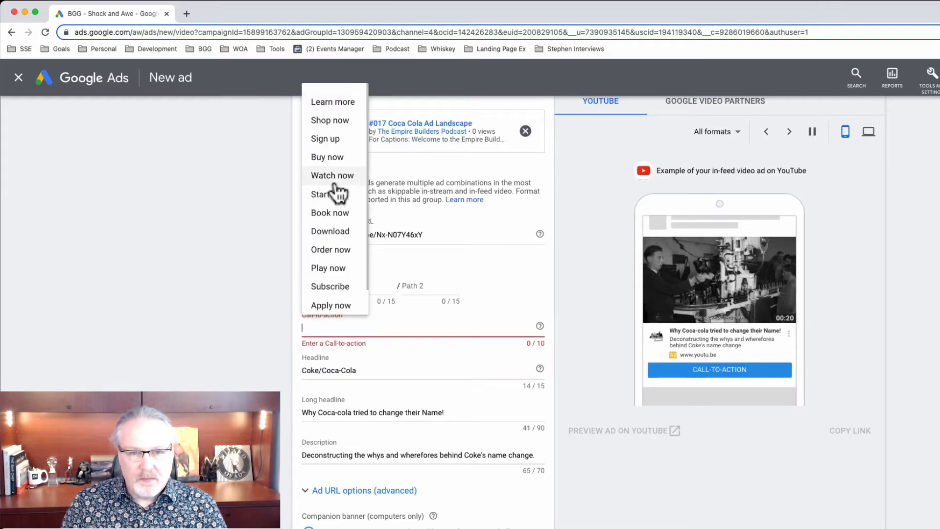
{"action": "left_click", "coordinate": [340, 268]}
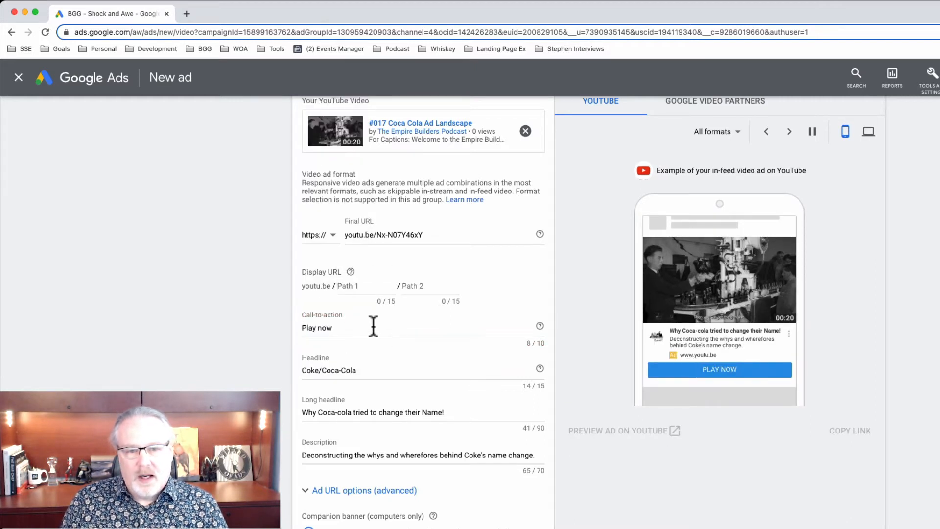
Replace the "Play now" call-to-action with "Watch now".
{"action": "left_click_drag", "start_coordinate": [348, 328], "coordinate": [296, 328]}
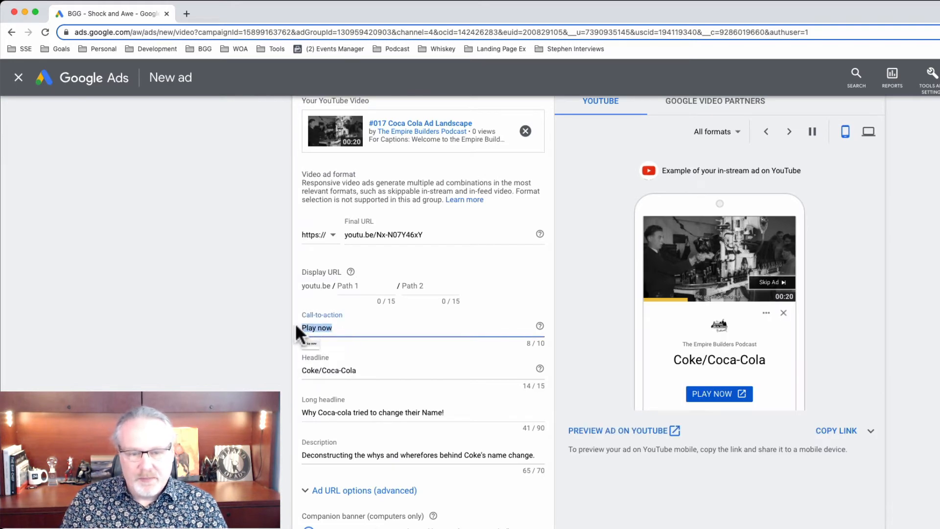
{"action": "key", "text": "BackSpace"}
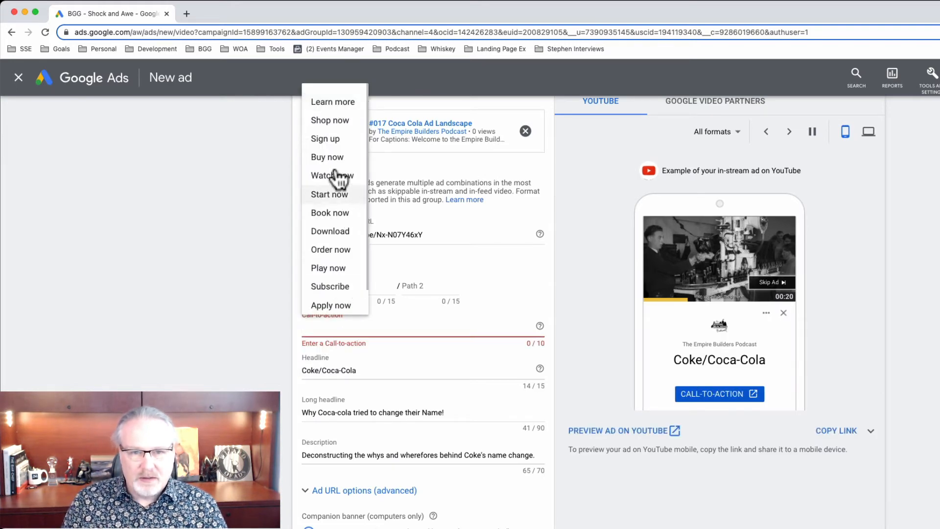
{"action": "left_click", "coordinate": [338, 178]}
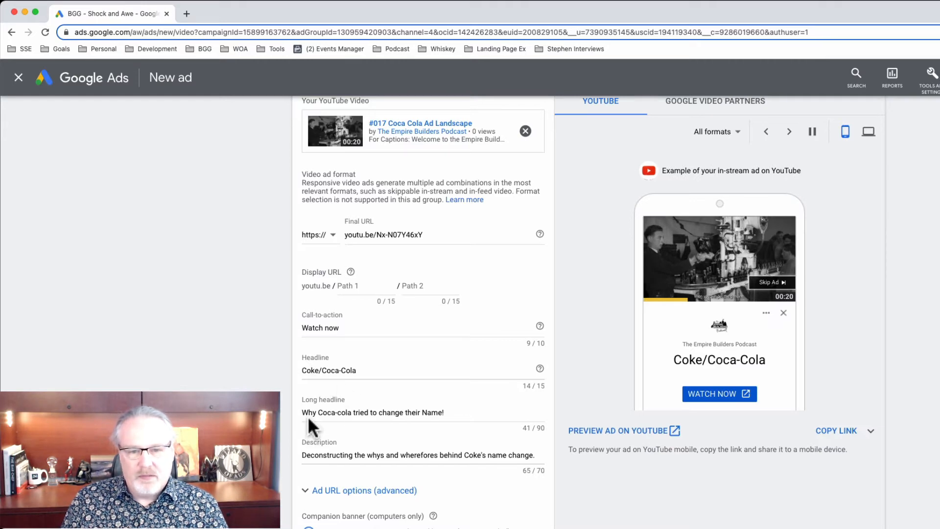
Capitalize the second word of the brand in the long headline so it reads "Why Coca-Cola tried to change their Name!".
{"action": "left_click", "coordinate": [342, 422]}
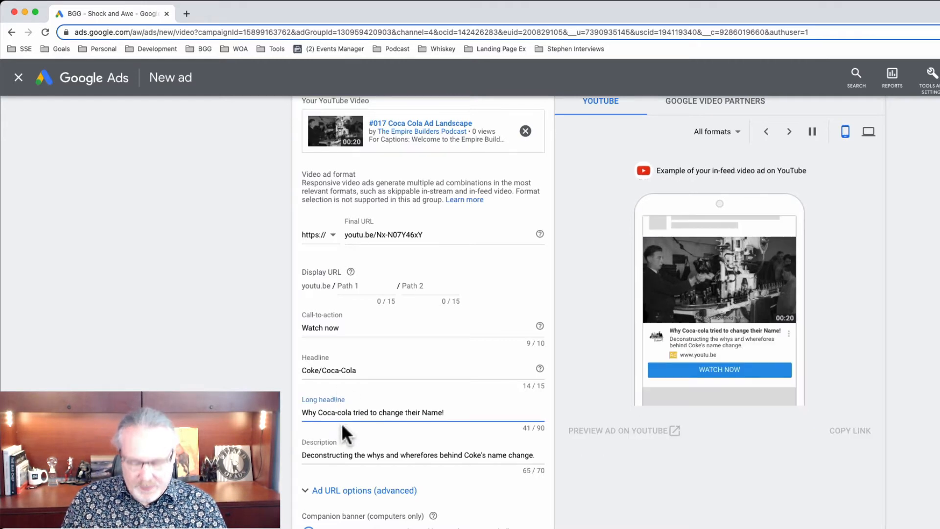
{"action": "key", "text": "BackSpace"}
{"action": "type", "text": "C"}
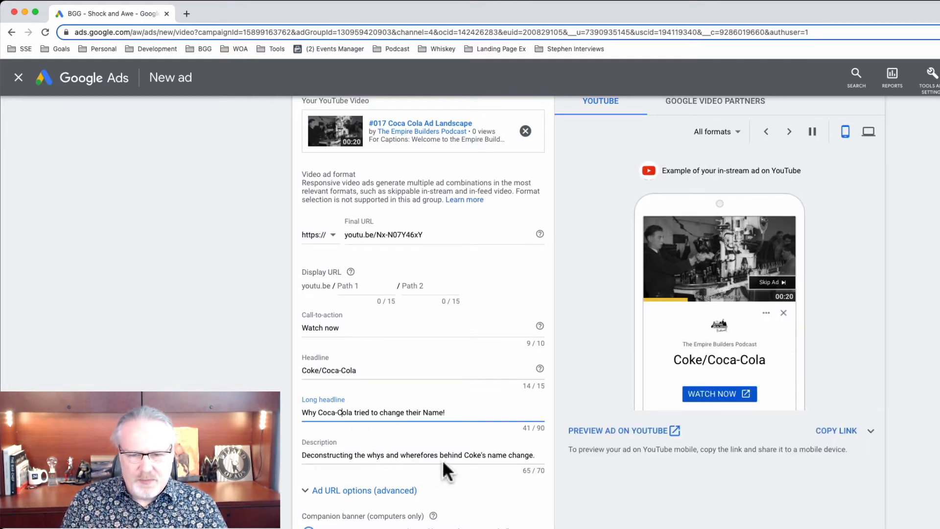
Set the ad name to "#017 coca cola Ad".
{"action": "scroll", "coordinate": [443, 463], "scroll_direction": "down", "scroll_amount": 3}
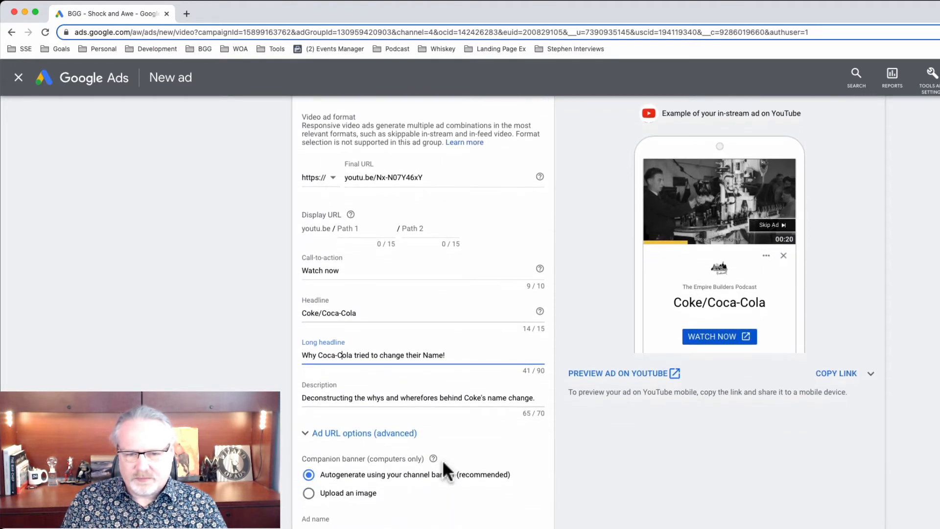
{"action": "scroll", "coordinate": [444, 462], "scroll_direction": "down", "scroll_amount": 3}
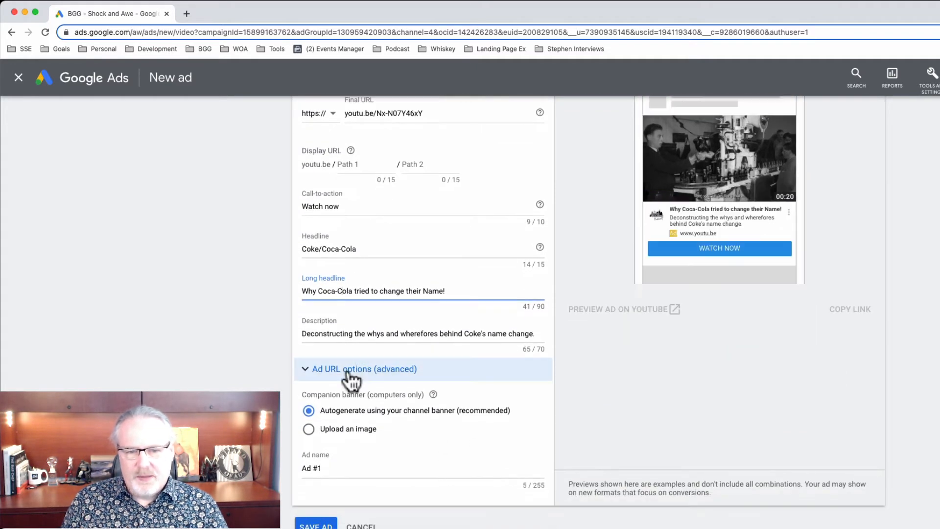
{"action": "left_click_drag", "start_coordinate": [346, 470], "coordinate": [289, 471]}
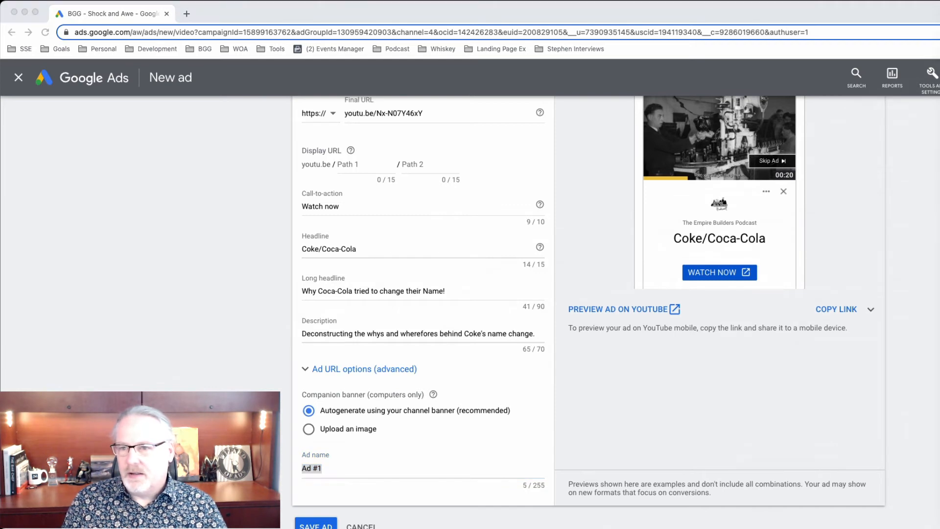
{"action": "left_click", "coordinate": [375, 469]}
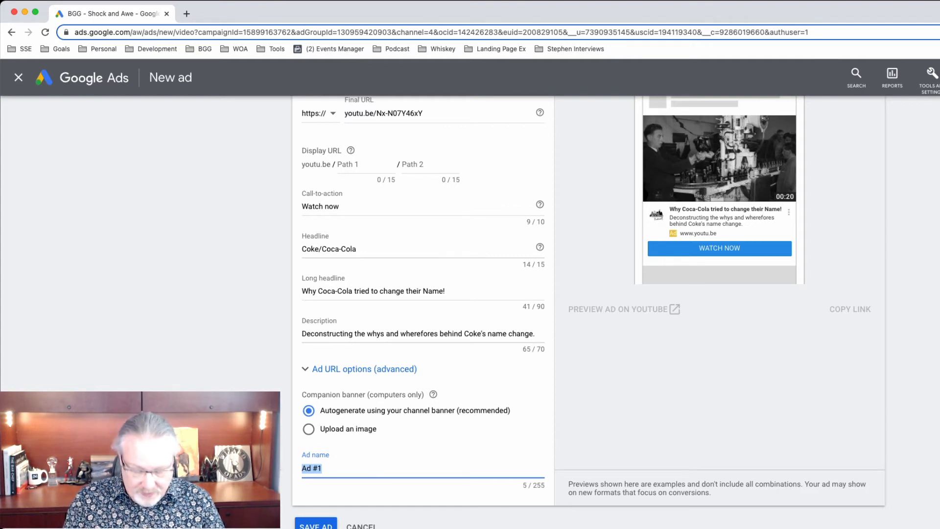
{"action": "type", "text": "#"}
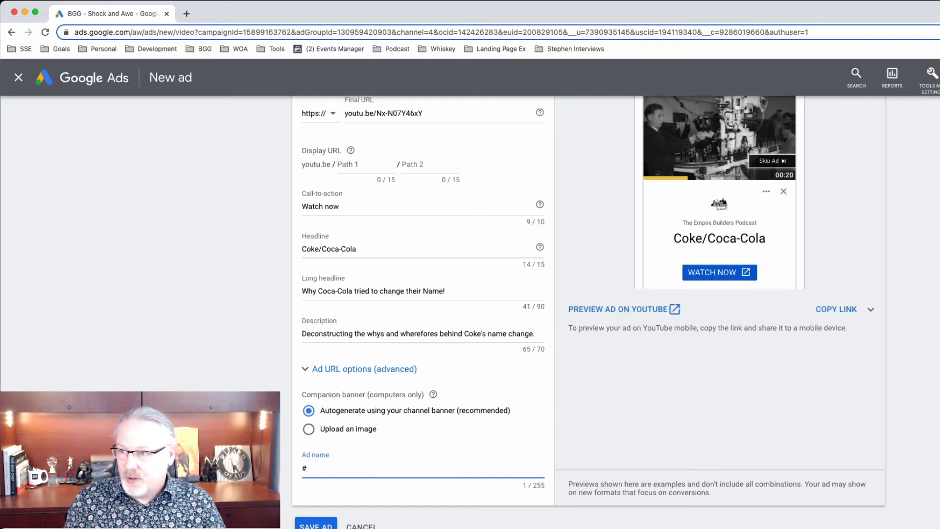
{"action": "type", "text": "017 "}
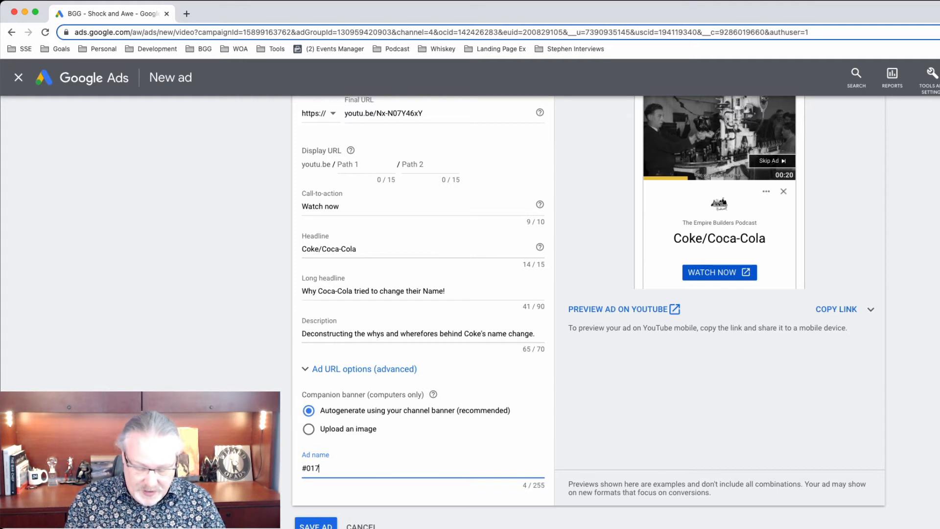
{"action": "type", "text": "coc"}
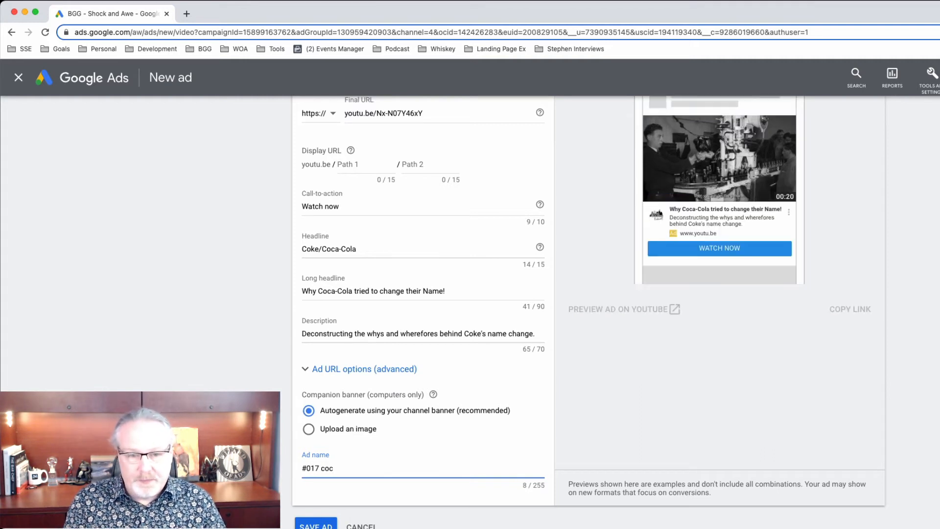
{"action": "type", "text": "a cola Ad"}
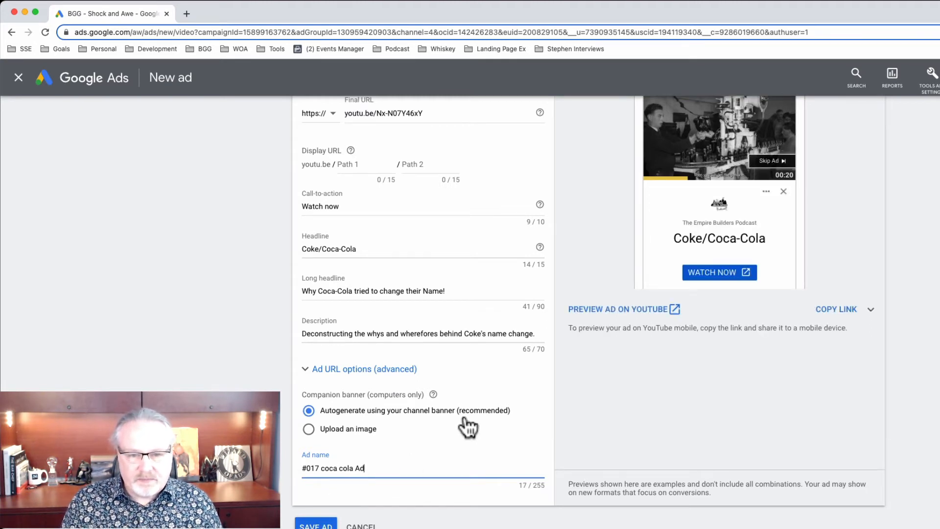
Review the completed Coca-Cola ad fields and save the ad.
{"action": "scroll", "coordinate": [466, 428], "scroll_direction": "up", "scroll_amount": 2}
{"action": "scroll", "coordinate": [463, 416], "scroll_direction": "up", "scroll_amount": 2}
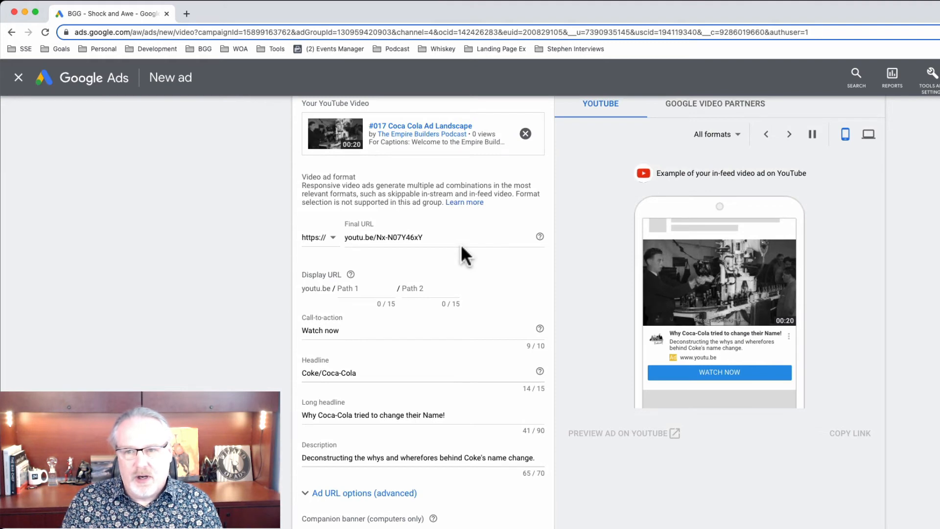
{"action": "scroll", "coordinate": [460, 244], "scroll_direction": "down", "scroll_amount": 5}
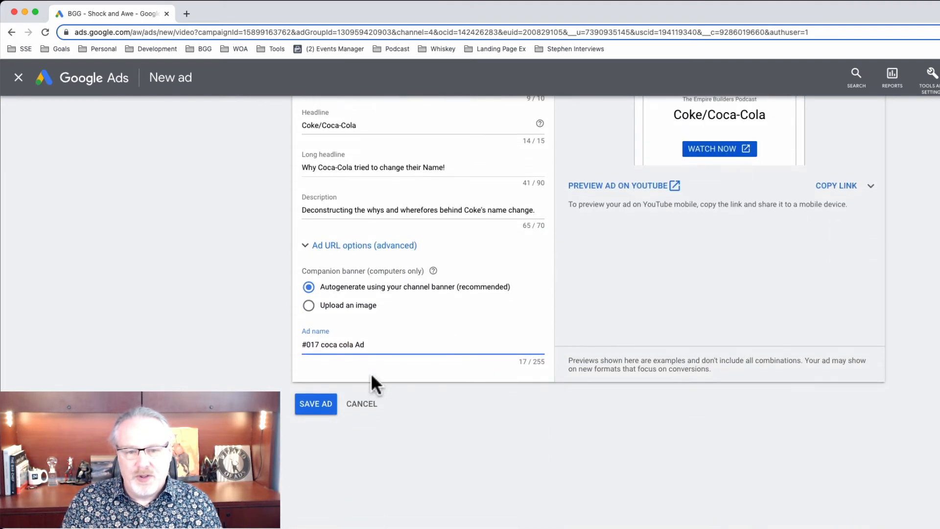
{"action": "left_click", "coordinate": [317, 403]}
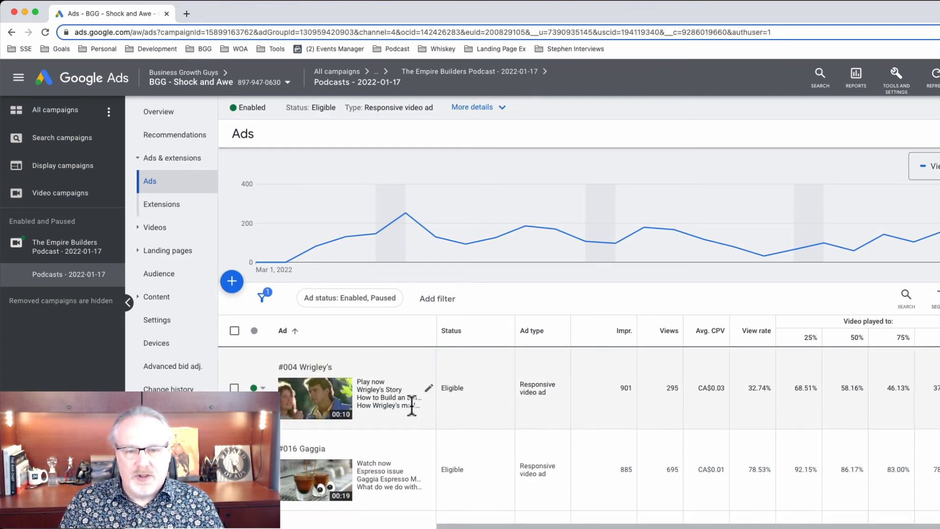
{"action": "scroll", "coordinate": [412, 404], "scroll_direction": "down", "scroll_amount": 5}
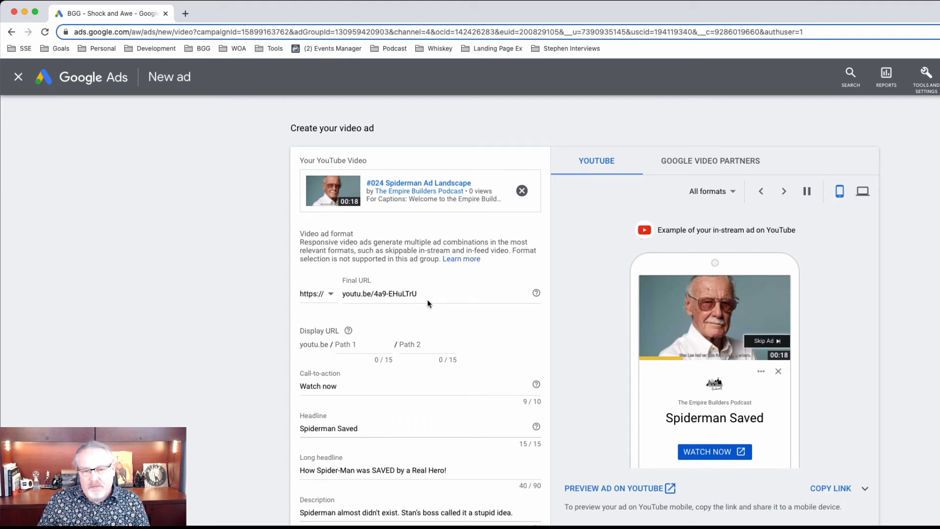
{"action": "scroll", "coordinate": [428, 304], "scroll_direction": "down", "scroll_amount": 1}
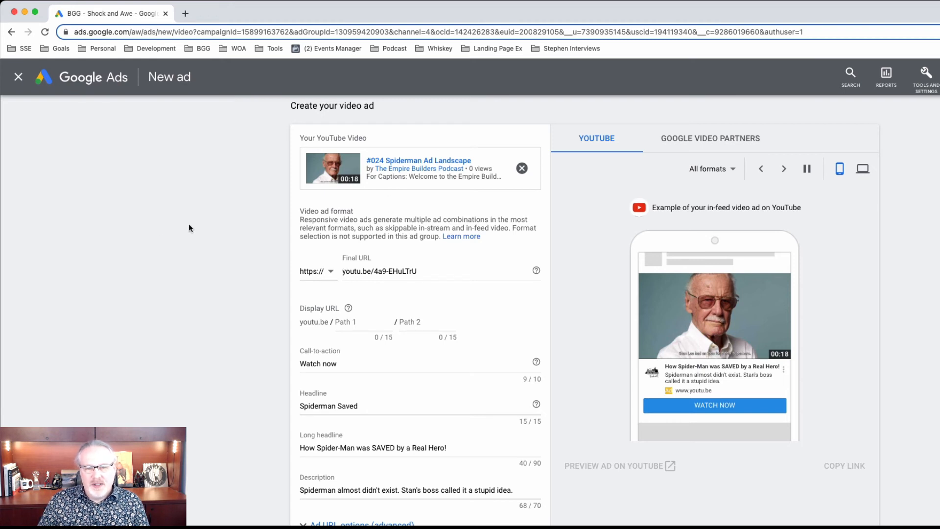
{"action": "scroll", "coordinate": [141, 266], "scroll_direction": "down", "scroll_amount": 1}
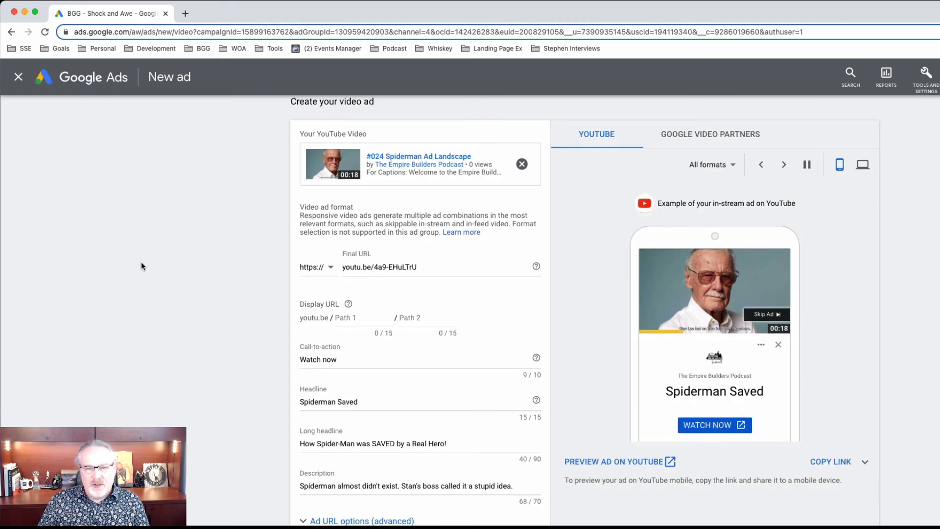
Check the filled-in fields of the "#24 Spiderman" video ad and save the ad.
{"action": "scroll", "coordinate": [141, 266], "scroll_direction": "down", "scroll_amount": 2}
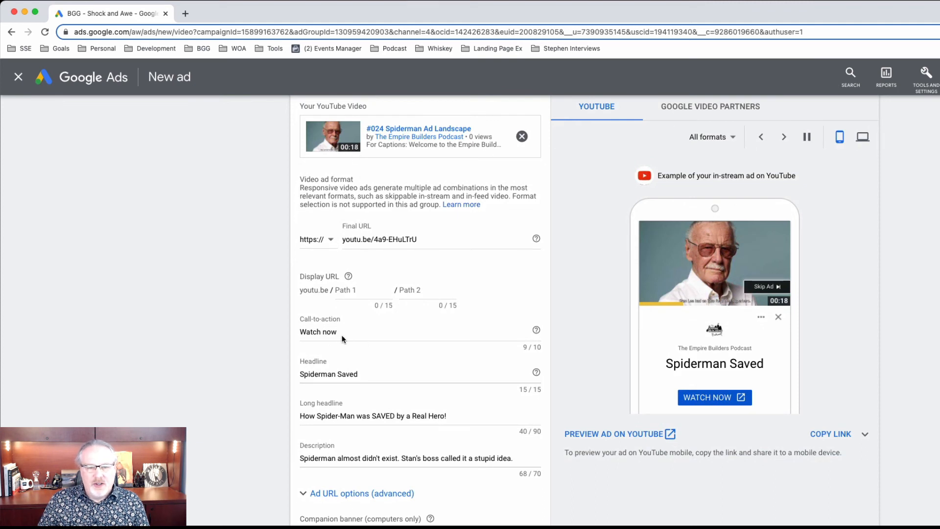
{"action": "scroll", "coordinate": [345, 336], "scroll_direction": "down", "scroll_amount": 4}
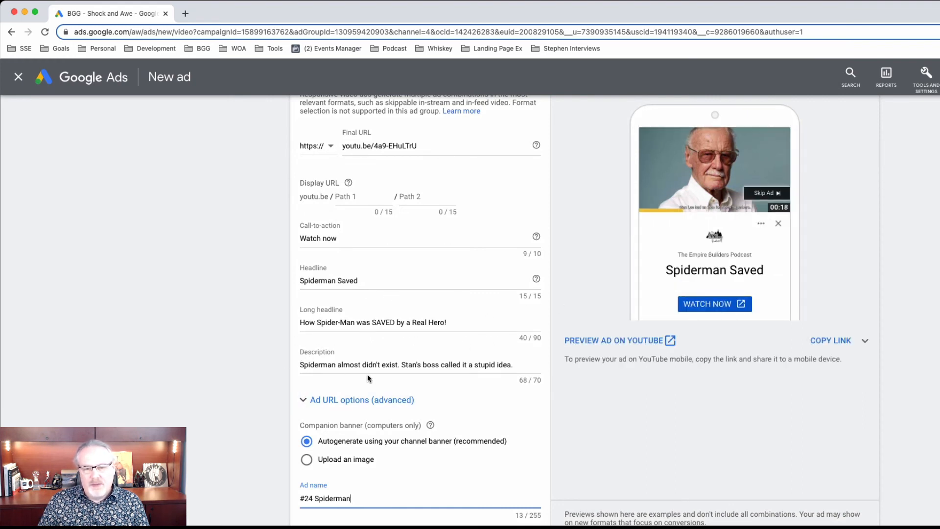
{"action": "scroll", "coordinate": [367, 374], "scroll_direction": "down", "scroll_amount": 5}
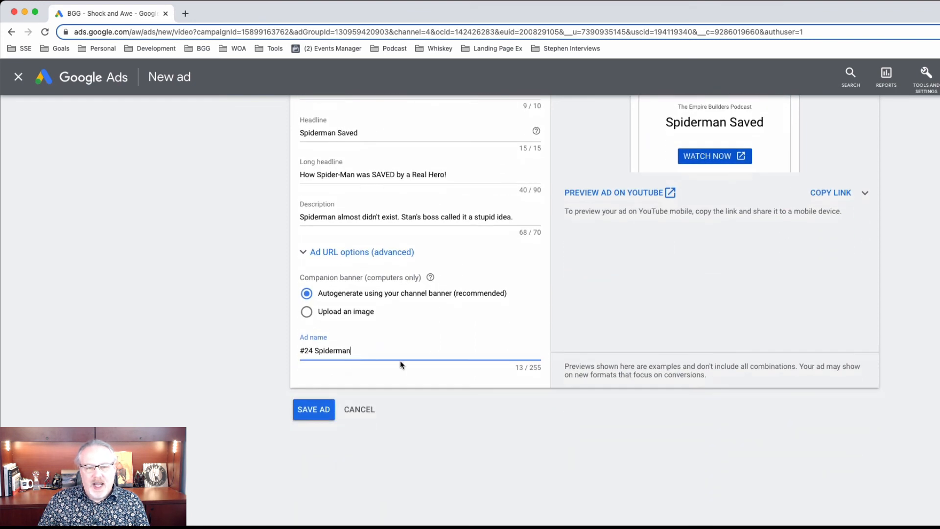
{"action": "left_click", "coordinate": [324, 419]}
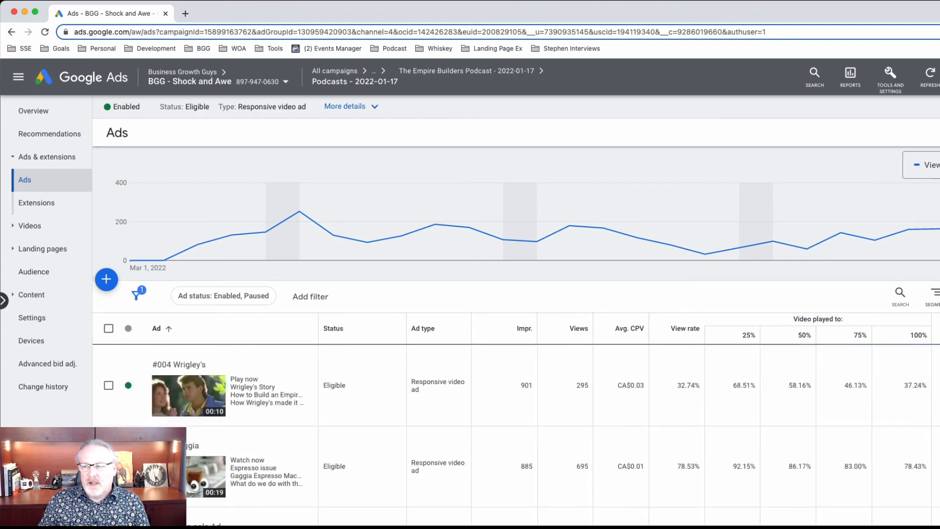
Examine the ad group's ads list for the status of the new "#24 Spiderman" and "#017 coca cola Ad" entries.
{"action": "scroll", "coordinate": [689, 316], "scroll_direction": "down", "scroll_amount": 5}
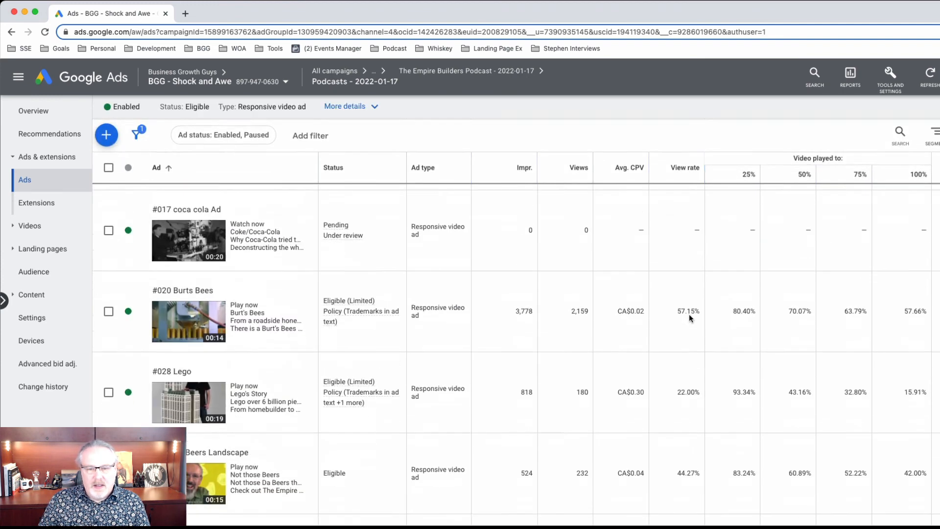
{"action": "scroll", "coordinate": [689, 317], "scroll_direction": "down", "scroll_amount": 4}
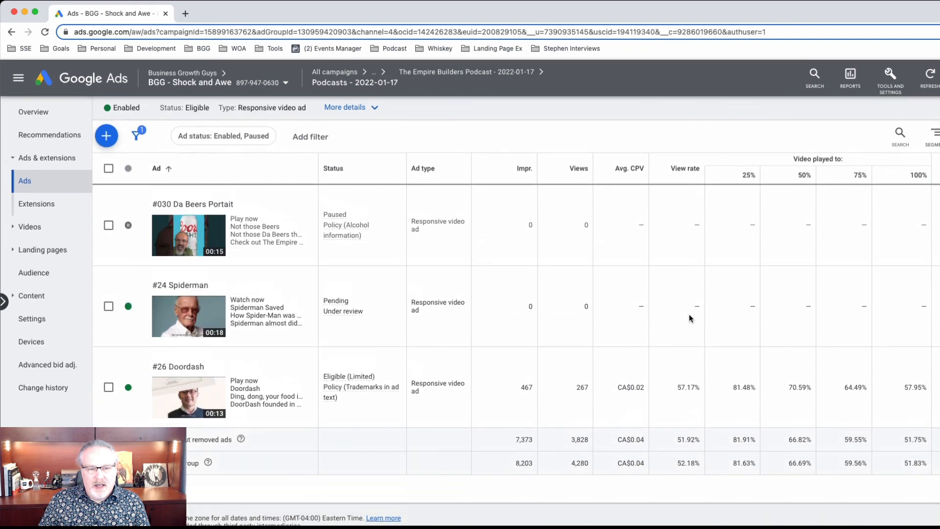
{"action": "scroll", "coordinate": [689, 318], "scroll_direction": "up", "scroll_amount": 1}
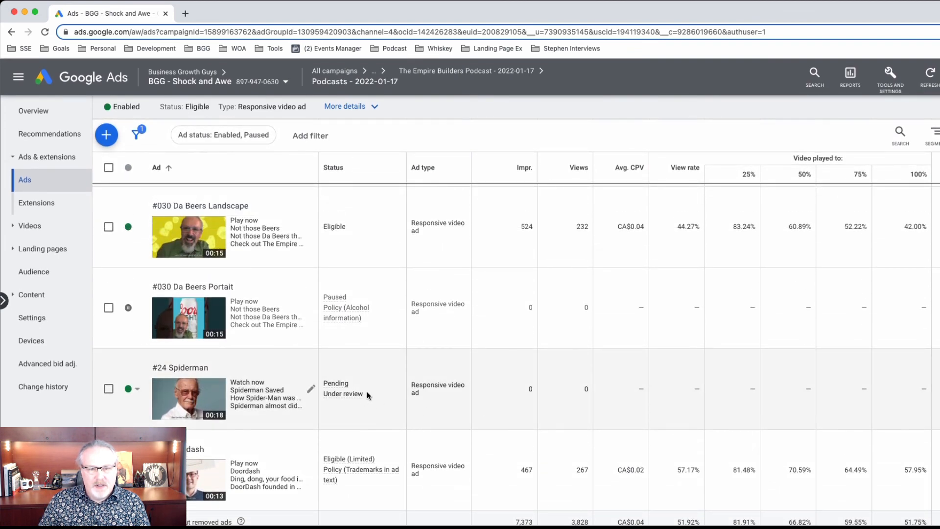
{"action": "scroll", "coordinate": [368, 390], "scroll_direction": "up", "scroll_amount": 5}
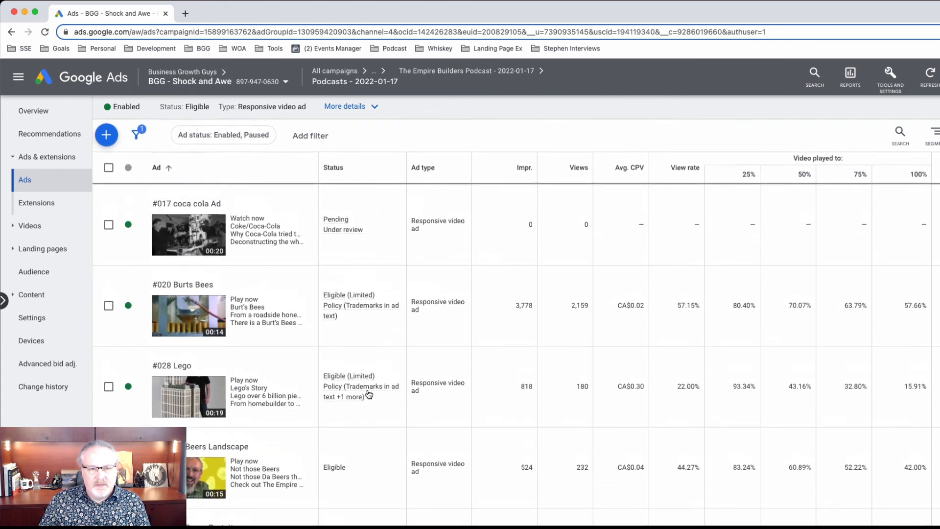
{"action": "scroll", "coordinate": [369, 393], "scroll_direction": "up", "scroll_amount": 3}
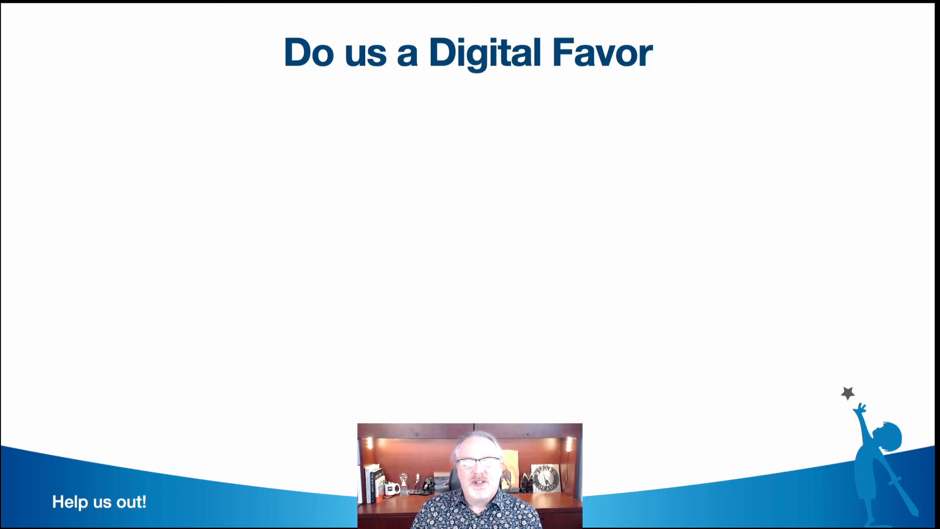
{"action": "key", "text": "Right"}
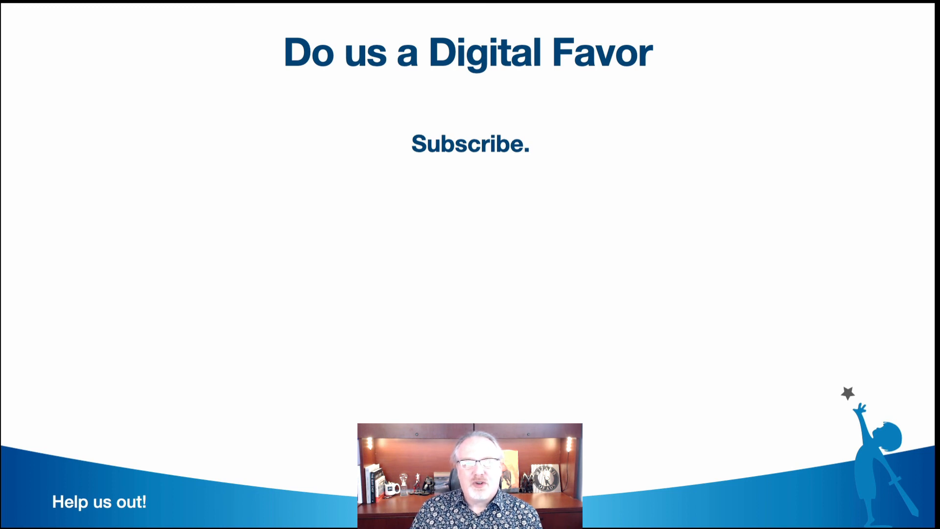
{"action": "key", "text": "Right"}
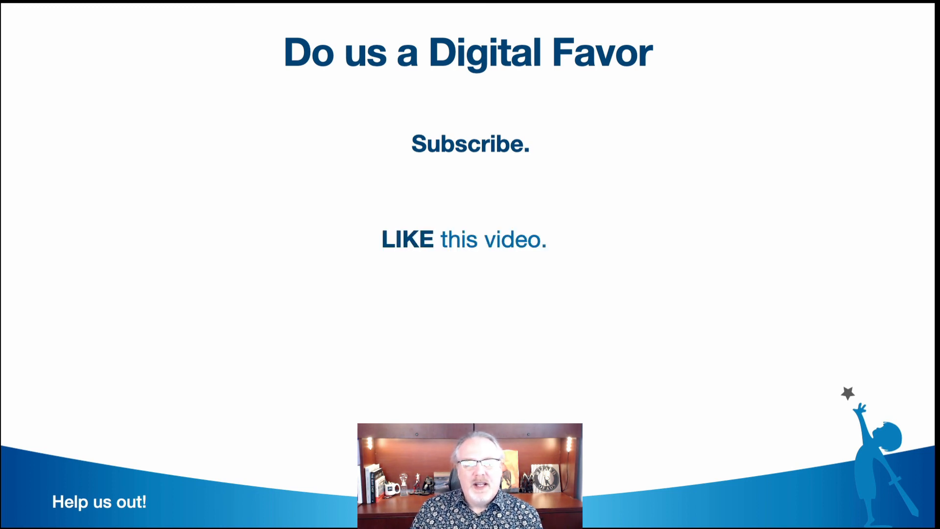
{"action": "key", "text": "Right"}
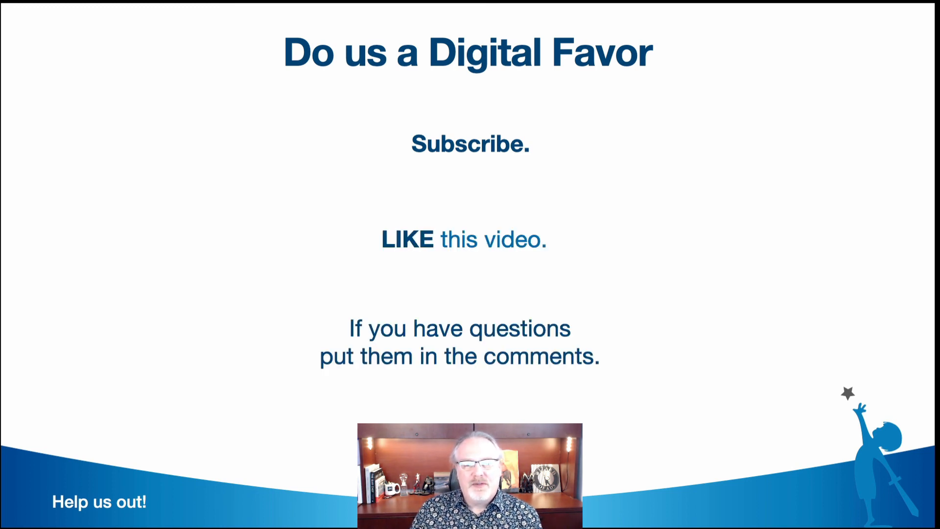